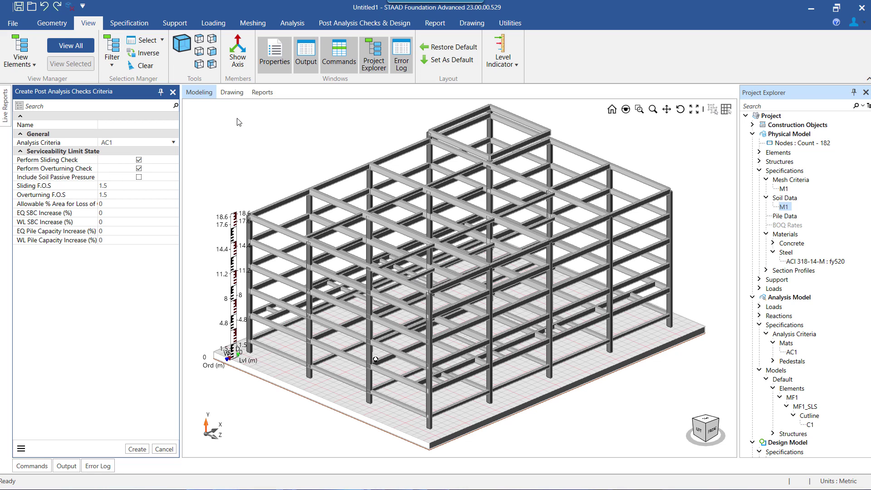
# Step: Browse the Post Analysis Checks & Design tab and its Perform options, briefly checking the Analysis tab
pyautogui.click(344, 23)
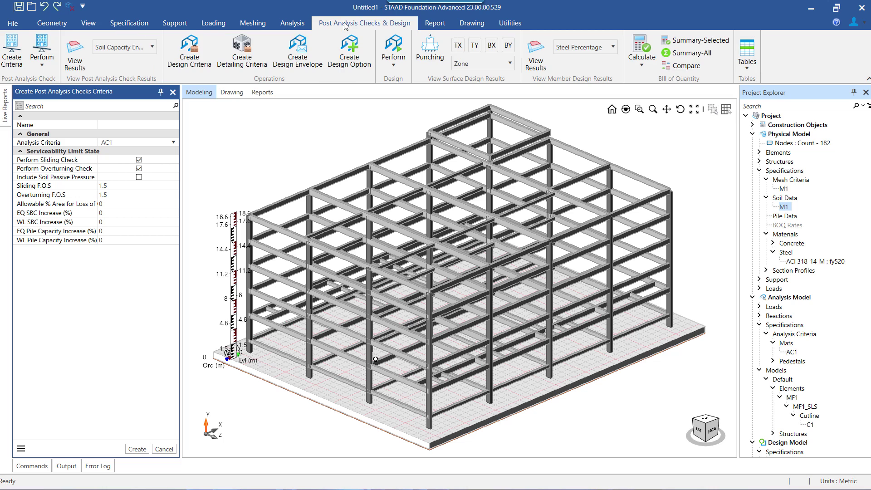
pyautogui.click(42, 49)
pyautogui.click(193, 116)
pyautogui.click(292, 24)
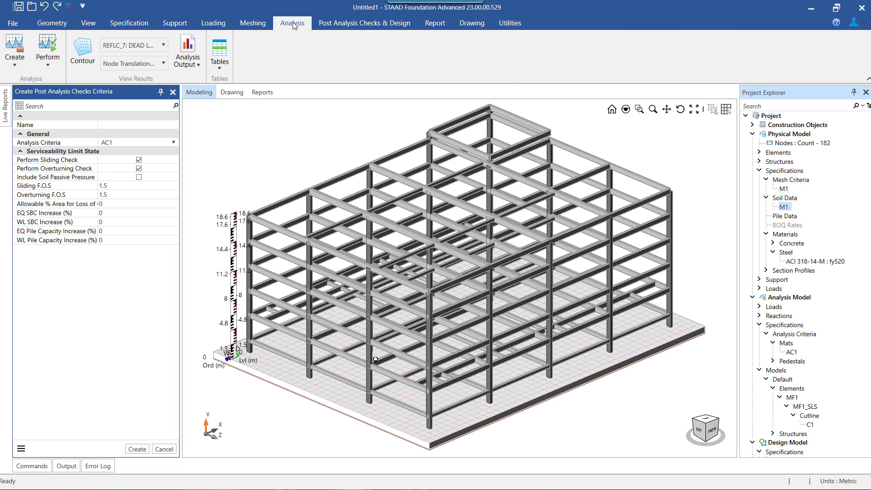
pyautogui.click(328, 23)
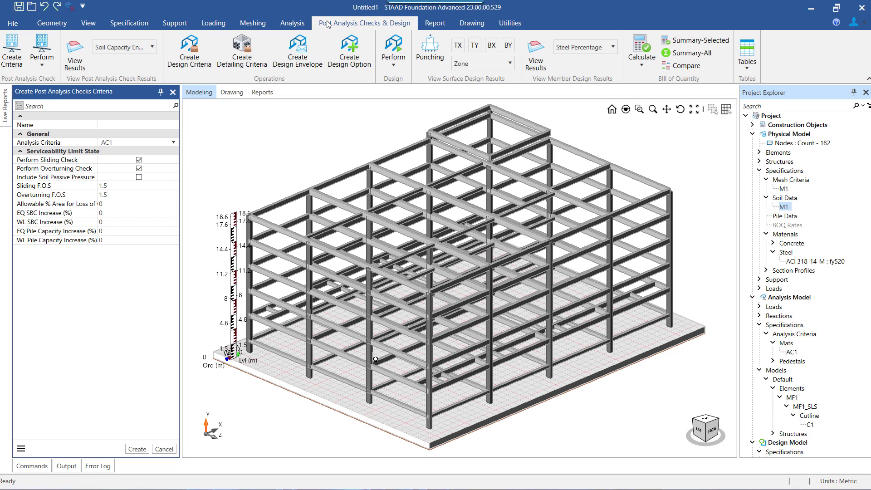
# Step: Enter PAC_1 as the criteria name and keep AC1 as the analysis criteria
pyautogui.click(13, 63)
pyautogui.write('PAC_1')
pyautogui.click(152, 144)
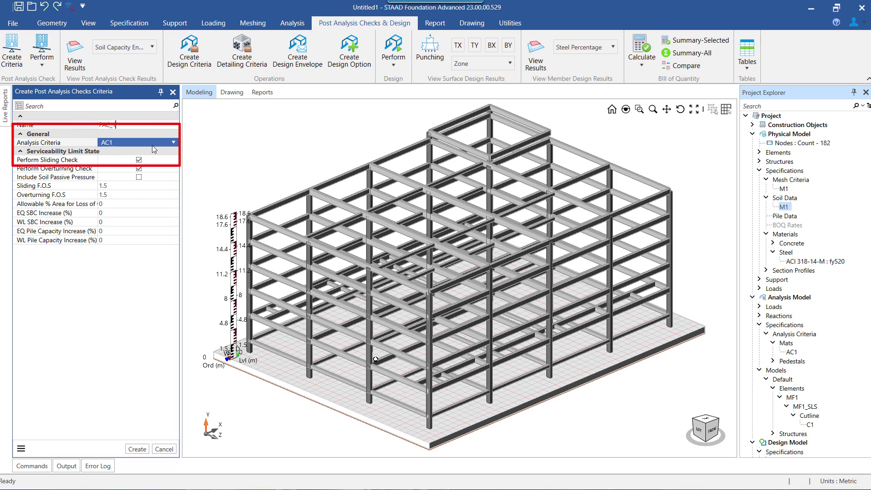
pyautogui.click(152, 145)
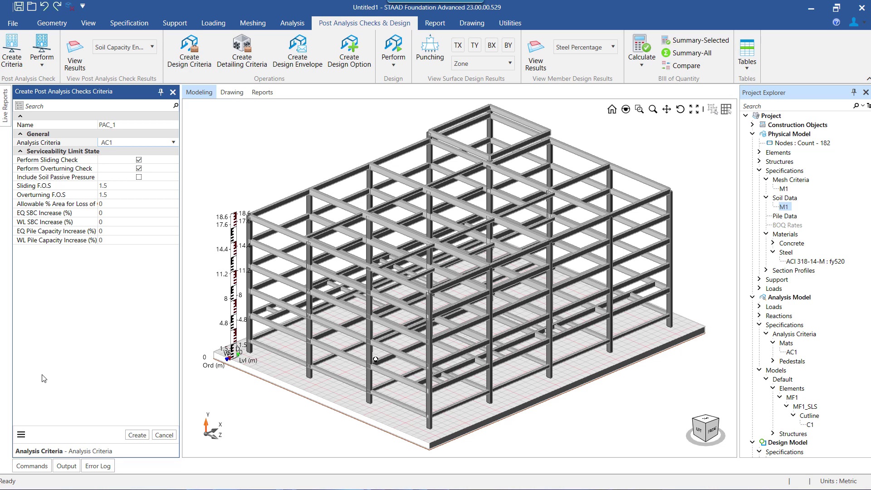
pyautogui.click(21, 434)
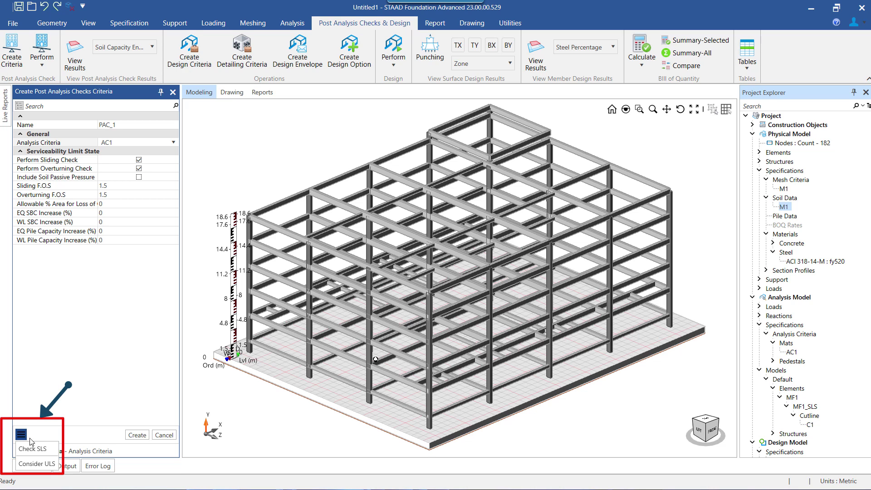
pyautogui.click(50, 468)
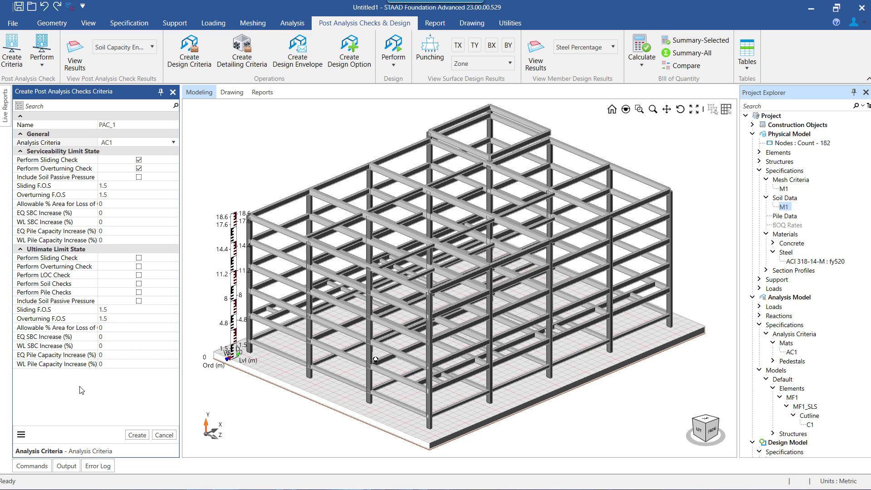
pyautogui.click(21, 434)
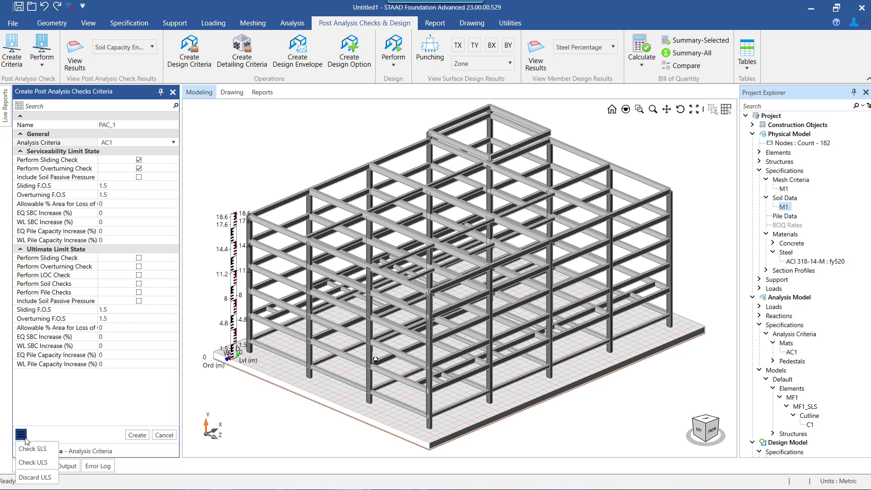
pyautogui.click(25, 479)
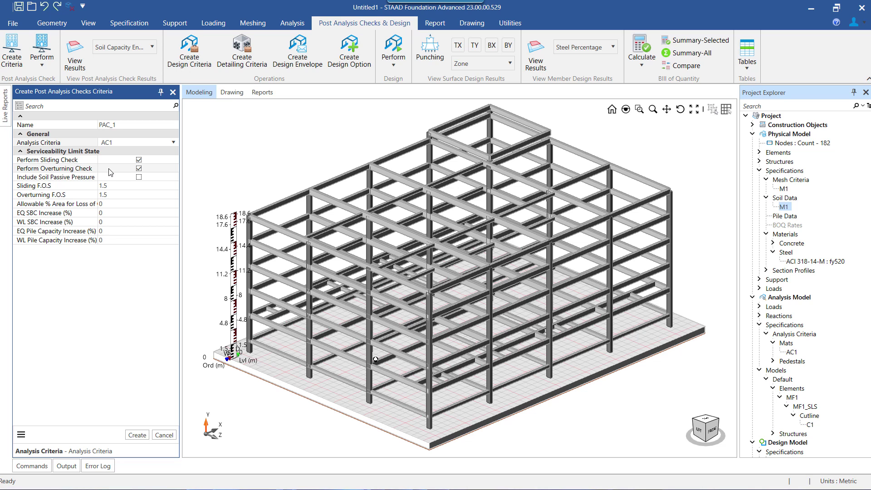
# Step: Turn the overturning check off and back on, then tick Include Soil Passive Pressure
pyautogui.click(138, 169)
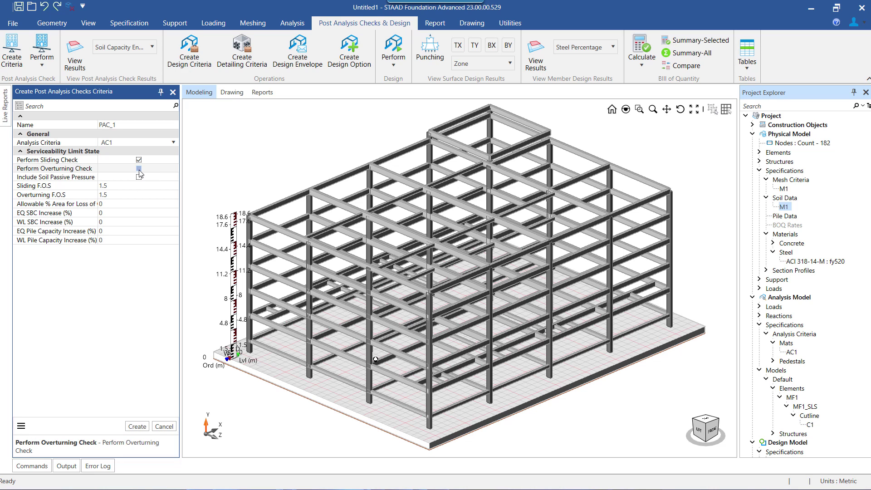
pyautogui.click(139, 169)
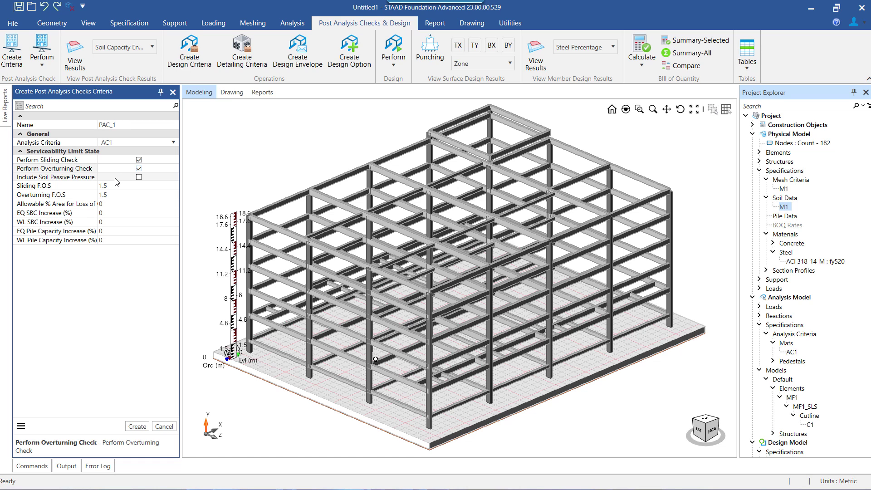
pyautogui.click(138, 177)
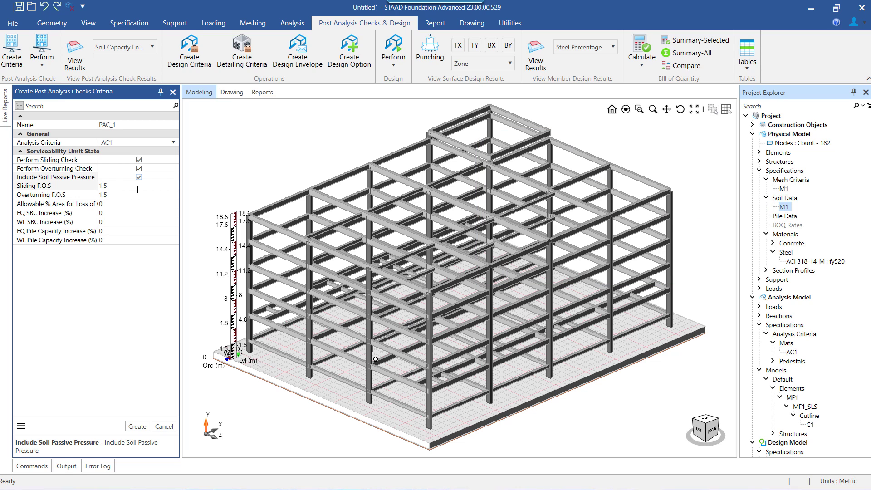
# Step: Review the F.O.S, loss-of-contact and SBC increase fields, create PAC_1, and open its Stability Checks table
pyautogui.click(123, 186)
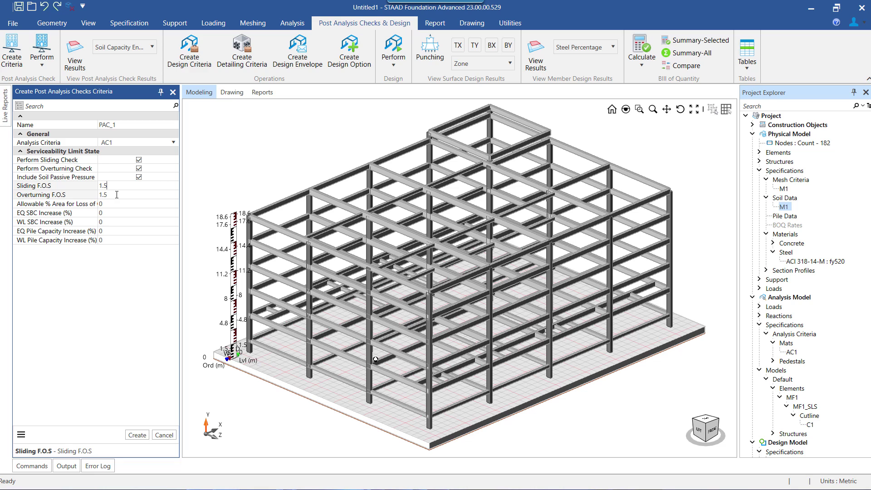
pyautogui.click(131, 195)
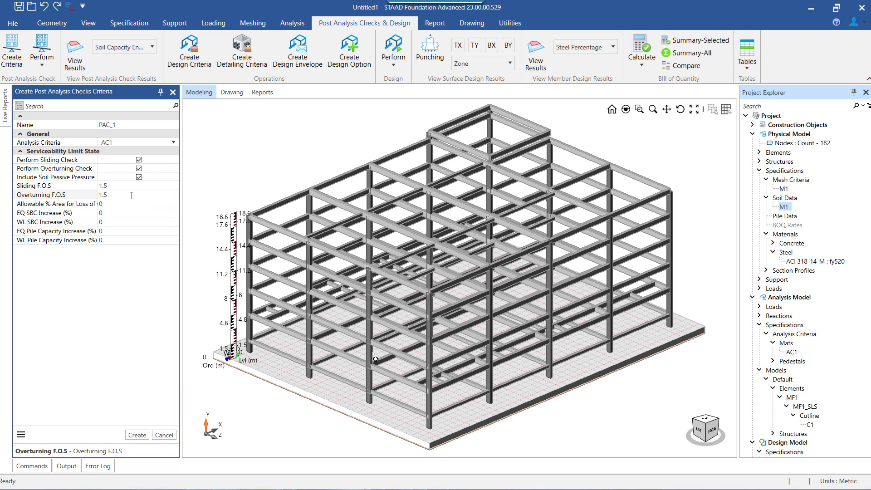
pyautogui.click(123, 205)
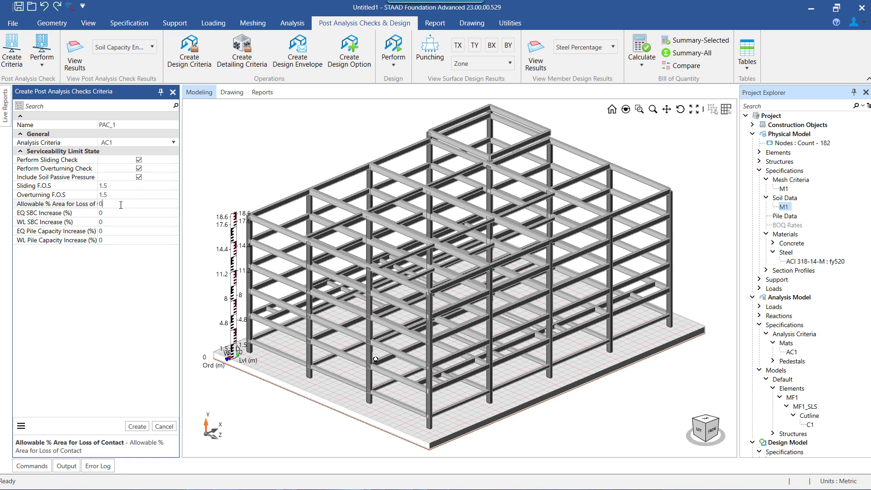
pyautogui.moveTo(96, 194); pyautogui.dragTo(133, 194)
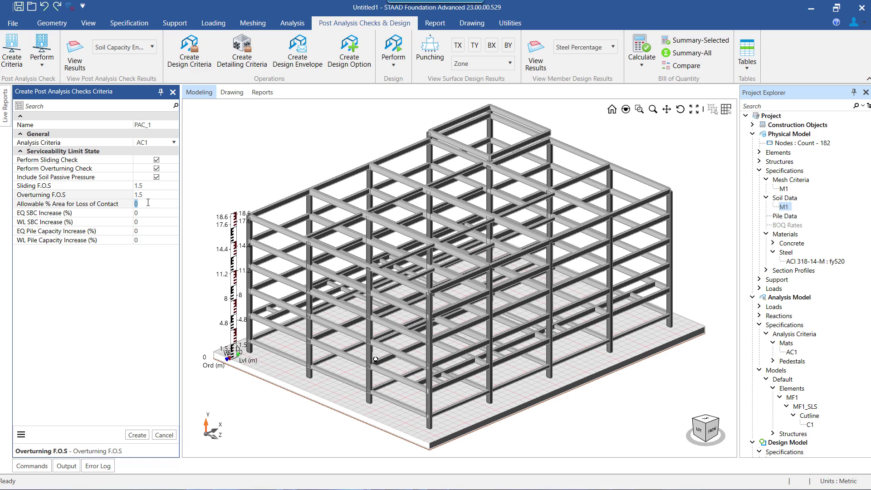
pyautogui.click(160, 213)
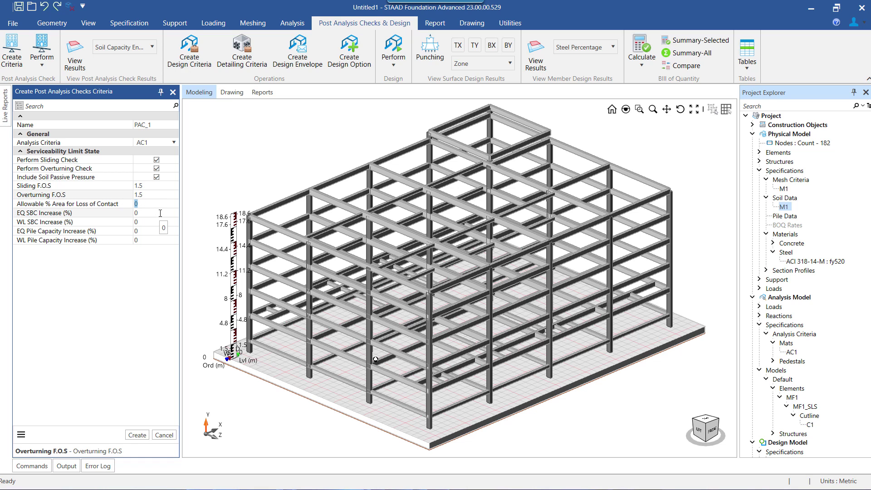
pyautogui.click(135, 231)
pyautogui.click(136, 222)
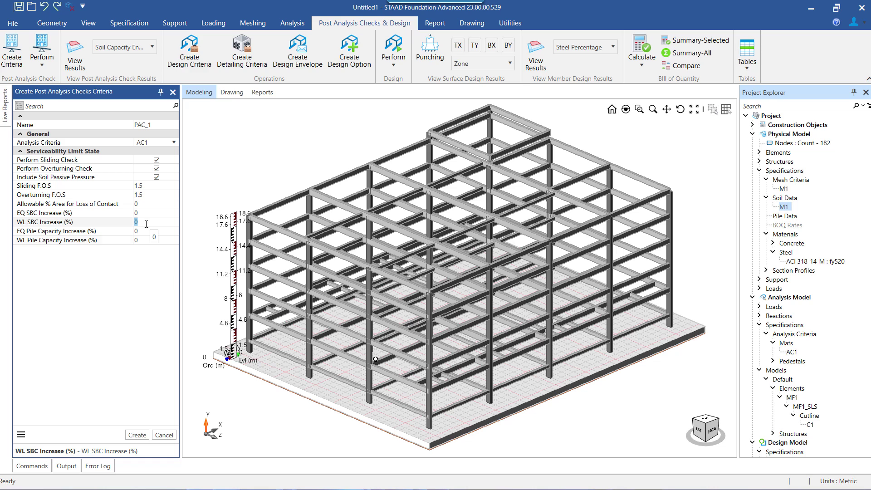
pyautogui.click(137, 437)
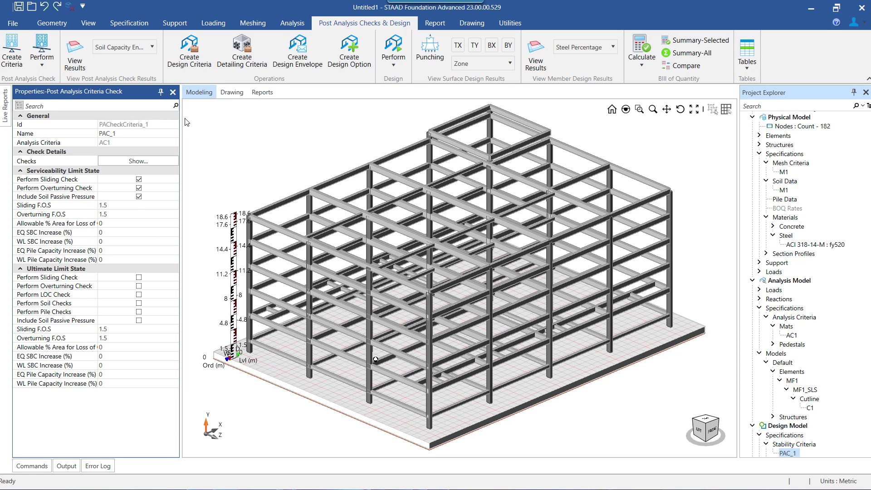
pyautogui.click(112, 163)
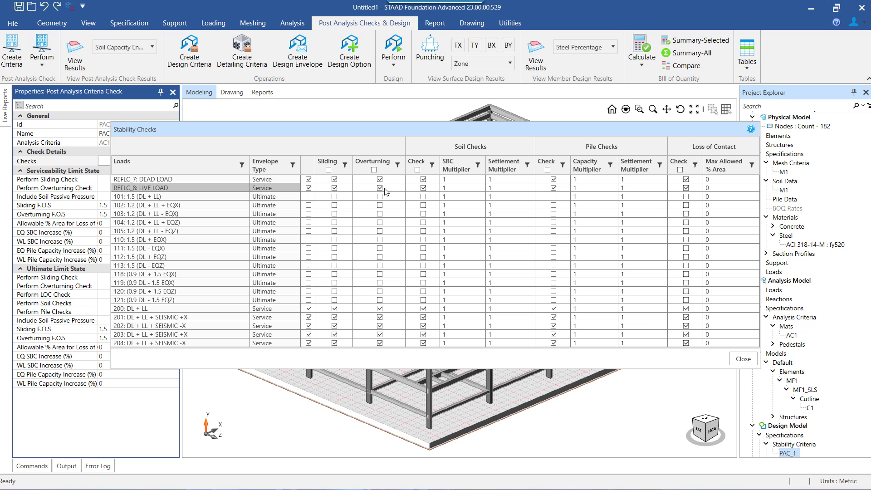
pyautogui.click(459, 181)
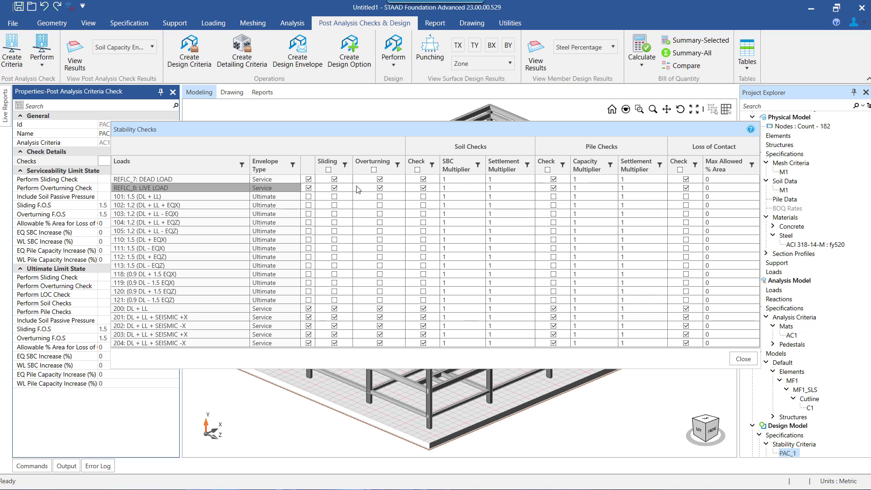
pyautogui.keyDown('shift'); pyautogui.click(340, 181); pyautogui.keyUp('shift')
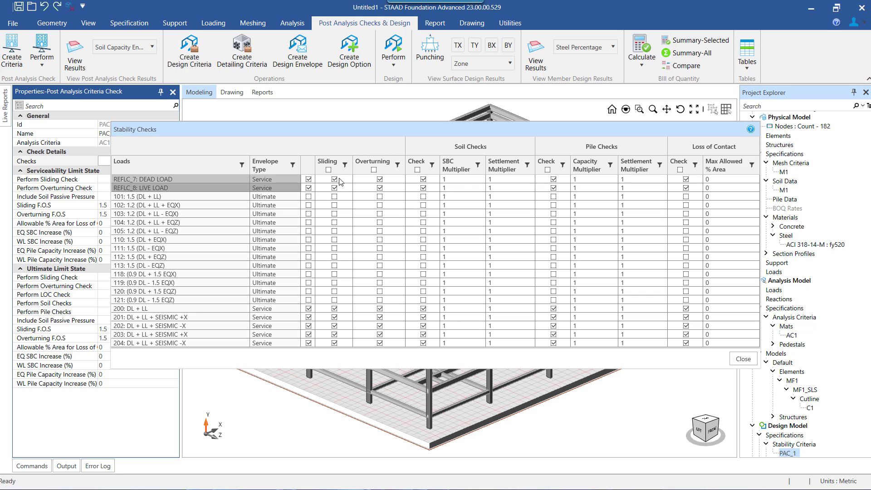
pyautogui.click(380, 180)
pyautogui.click(380, 180)
pyautogui.click(423, 180)
pyautogui.click(423, 179)
pyautogui.keyDown('shift'); pyautogui.click(427, 189); pyautogui.keyUp('shift')
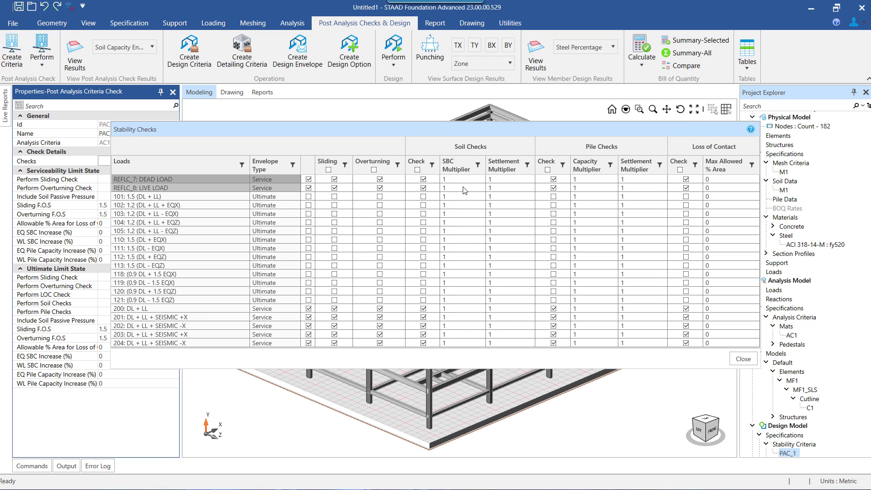
# Step: Close the Stability Checks table and set mat MF1's Post Analysis Criteria to PAC_1
pyautogui.click(744, 359)
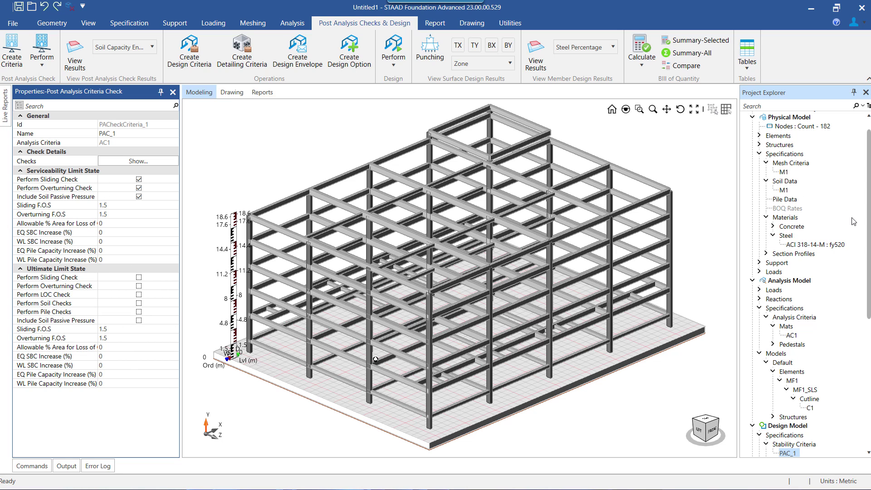
pyautogui.click(574, 378)
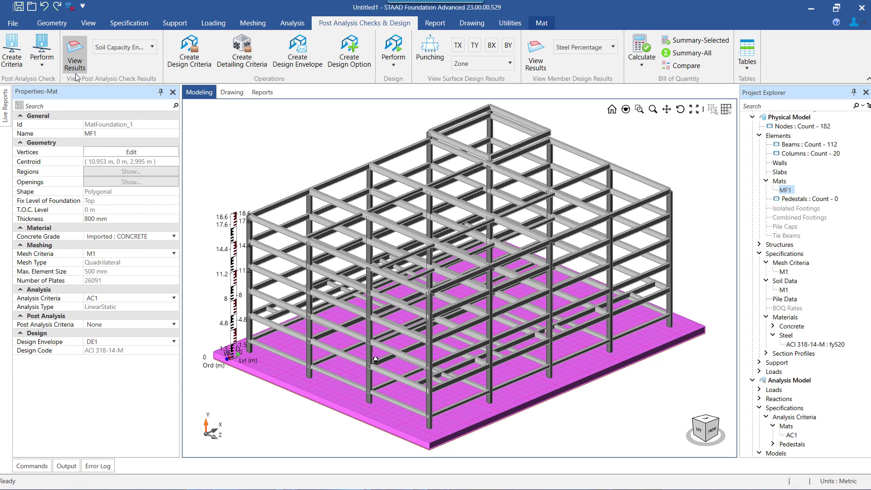
pyautogui.click(150, 324)
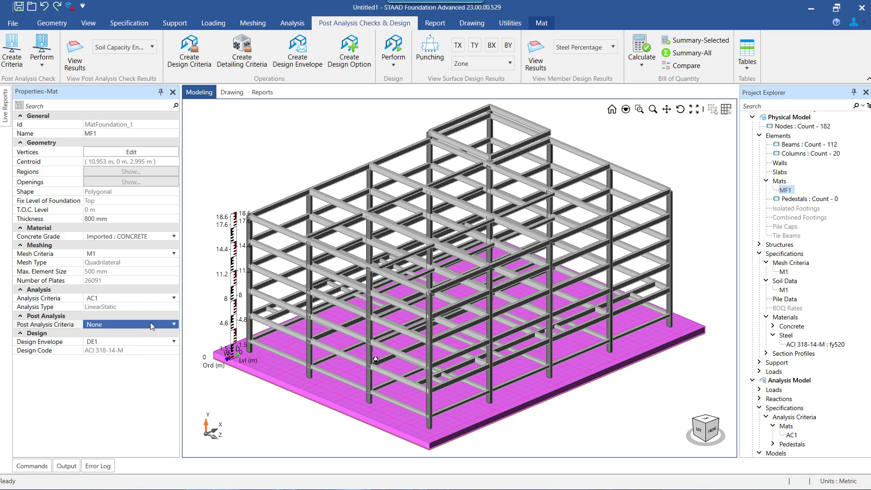
pyautogui.click(150, 323)
pyautogui.click(113, 349)
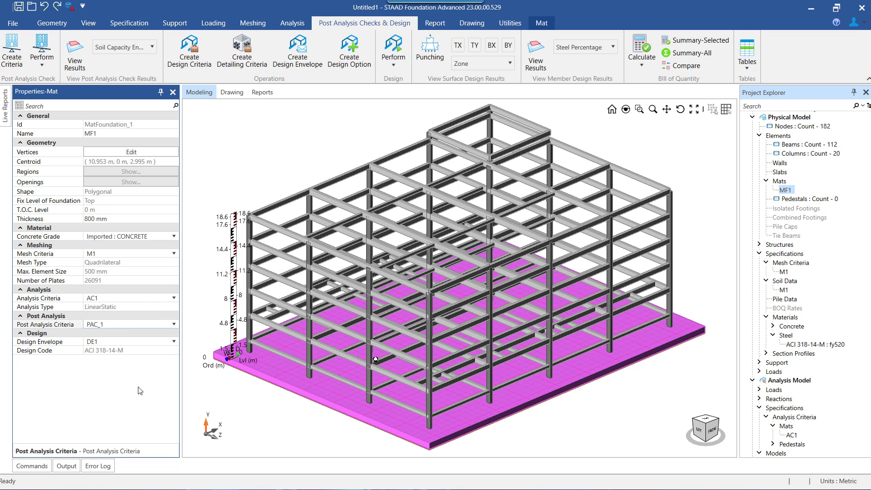
pyautogui.click(277, 375)
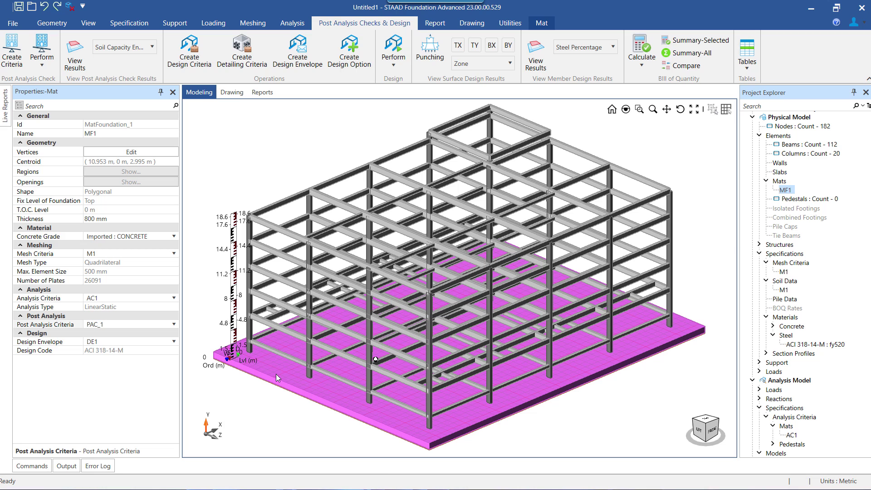
# Step: Run Perform Post-Analysis Checks on mat MF1 from its right-click menu
pyautogui.rightClick(276, 374)
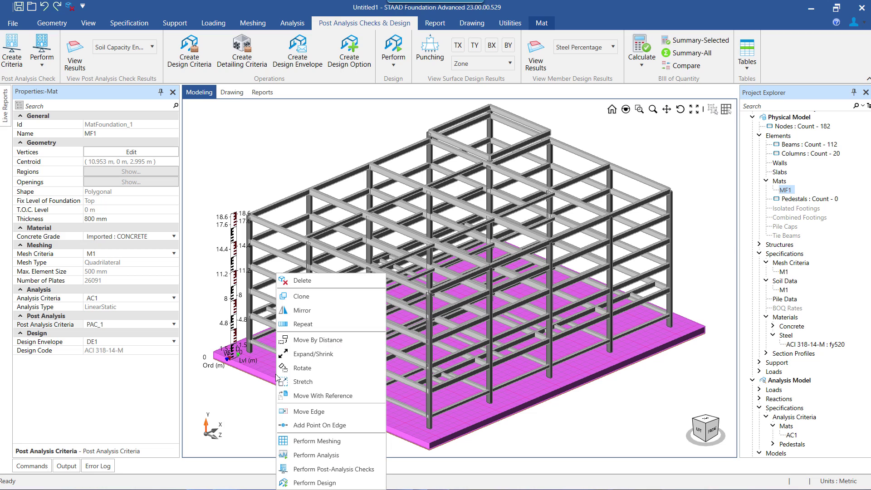
pyautogui.click(345, 469)
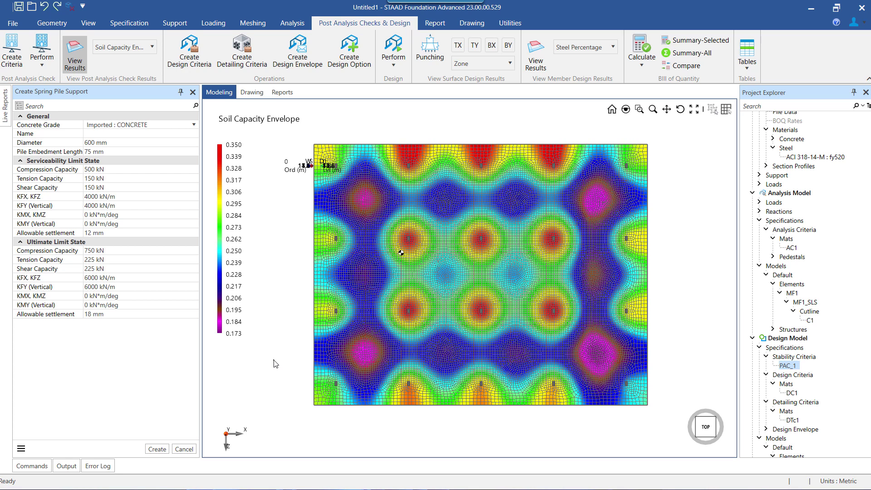
# Step: Label the 0.339 peak soil utilization spots on the mat, then move to the Report tools
pyautogui.click(221, 153)
pyautogui.moveTo(415, 184)
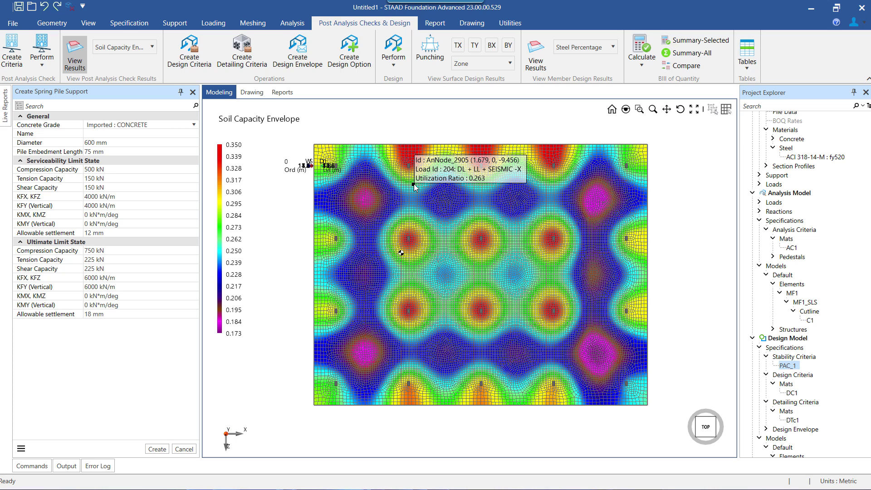
pyautogui.click(435, 23)
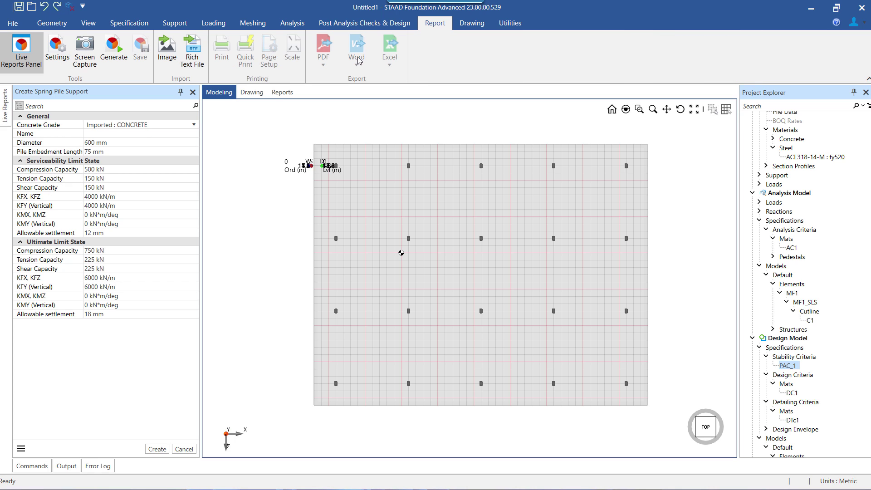
# Step: Tick Post Analysis Checks under MF1 in the Live Reports panel and add it to the bucket
pyautogui.click(361, 184)
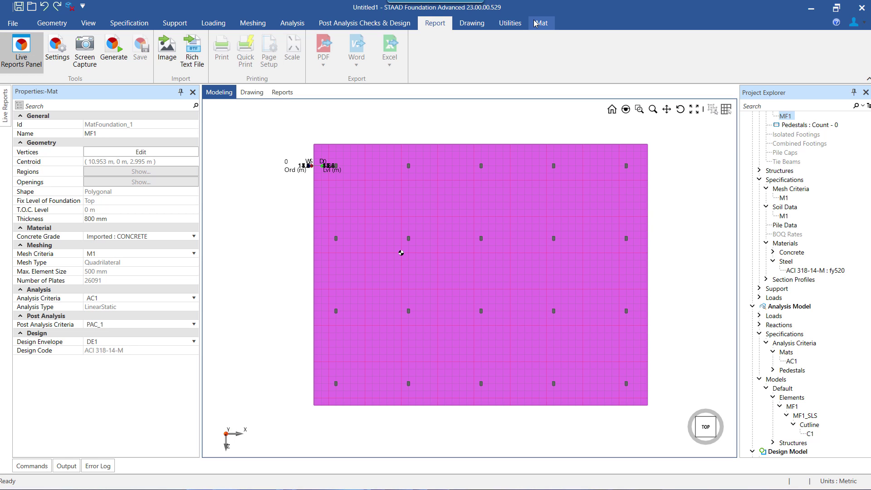
pyautogui.click(20, 68)
pyautogui.click(4, 113)
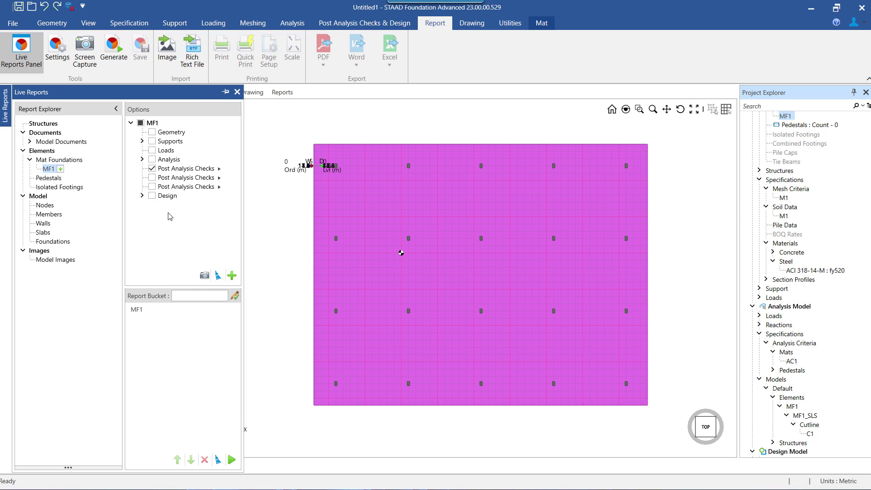
pyautogui.click(218, 169)
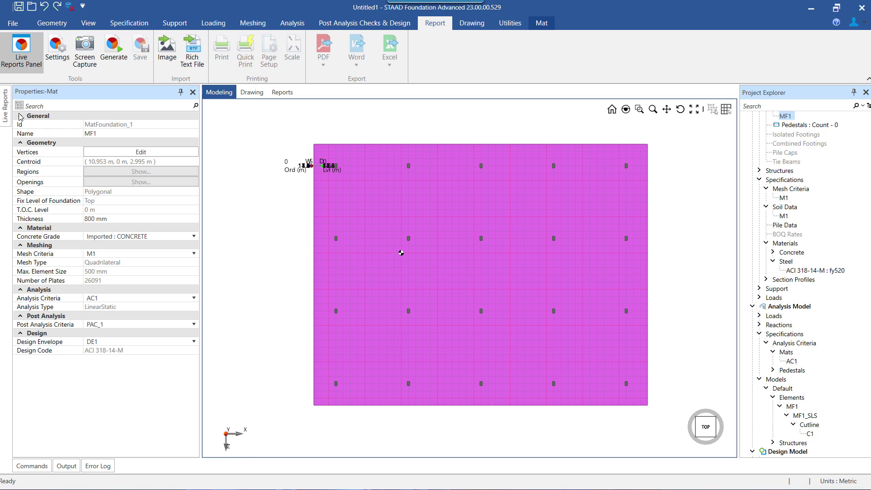
pyautogui.moveTo(6, 105)
pyautogui.click(232, 275)
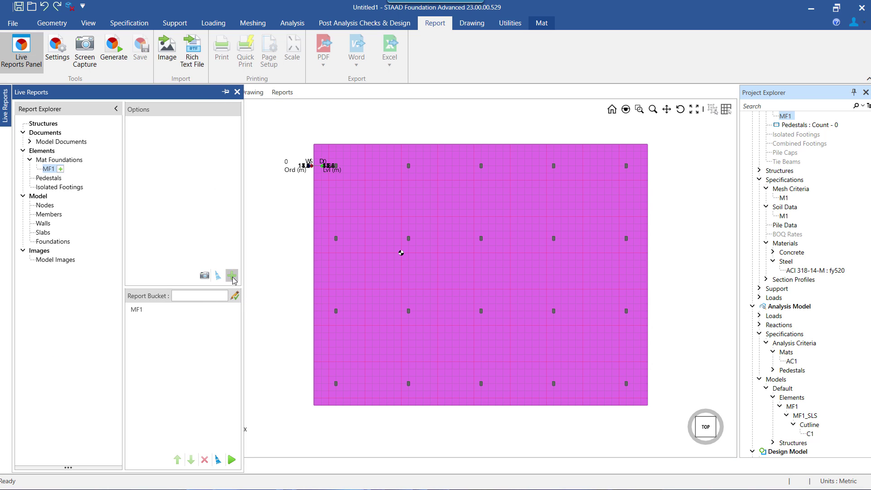
# Step: Generate the MF1 report and scroll from the sliding check through overturning and soil bearing results
pyautogui.click(232, 459)
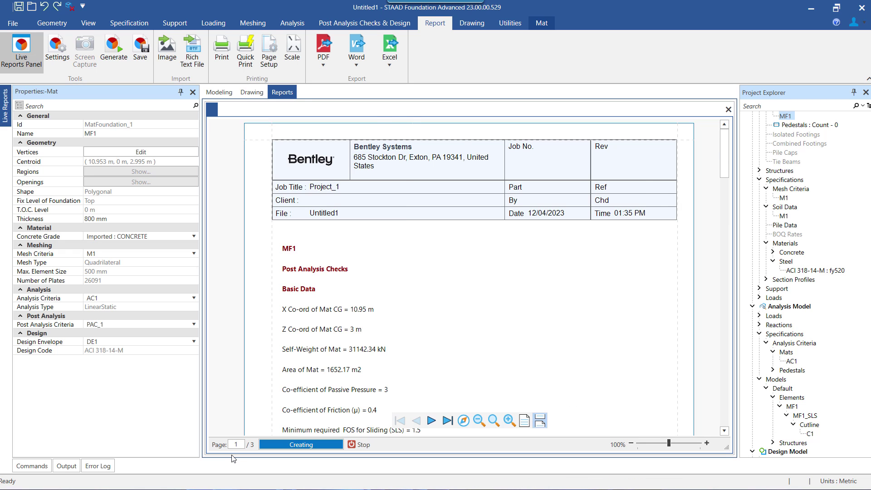
pyautogui.click(311, 260)
pyautogui.scroll(-10, 563, 327)
pyautogui.scroll(-10, 473, 318)
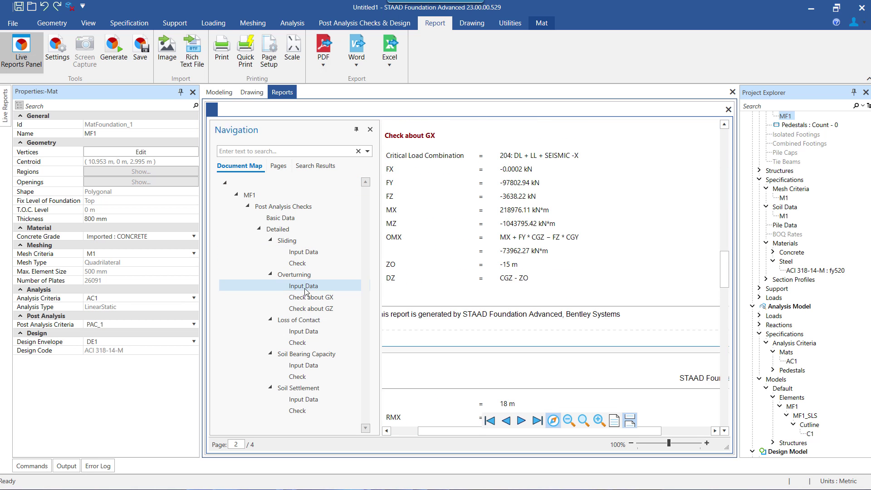
pyautogui.scroll(-15, 299, 338)
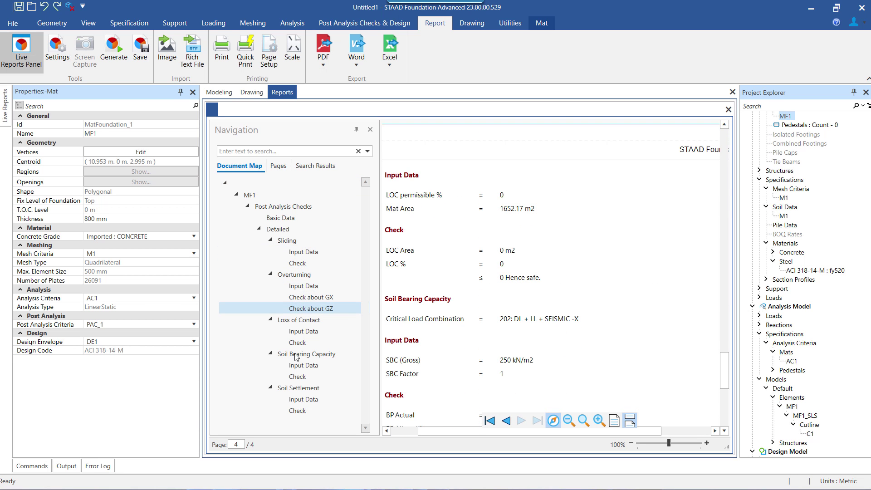